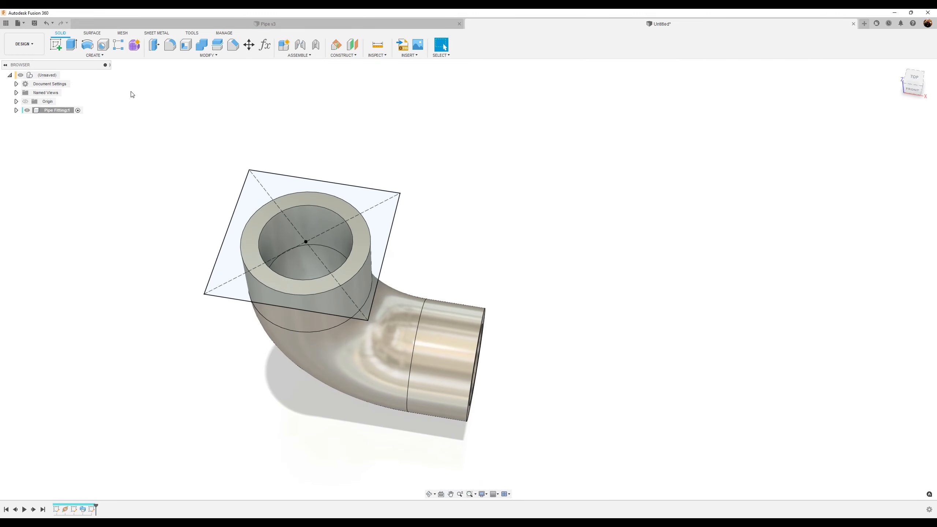
Extrude the square profile around the pipe's upper opening by -50 mm and join it to the pipe body.
key("e")
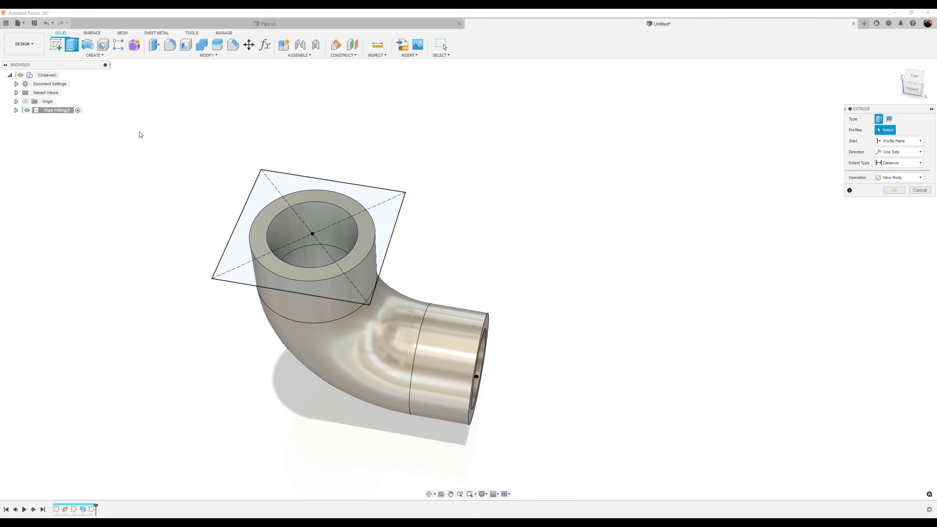
left_click(338, 193)
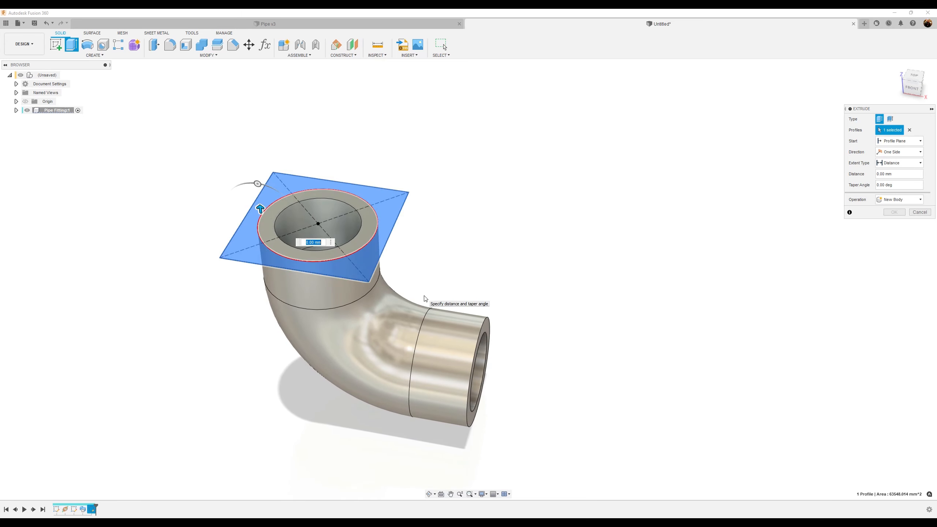
type("-50")
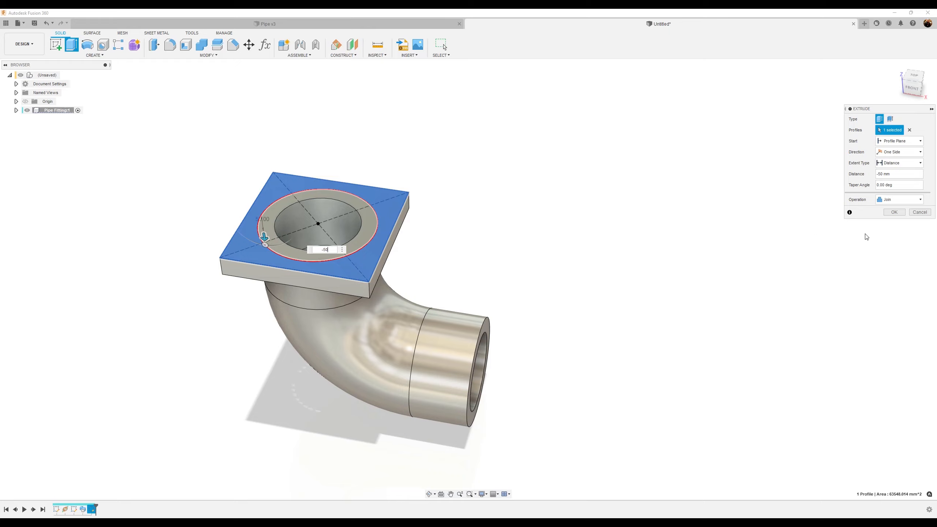
left_click(901, 213)
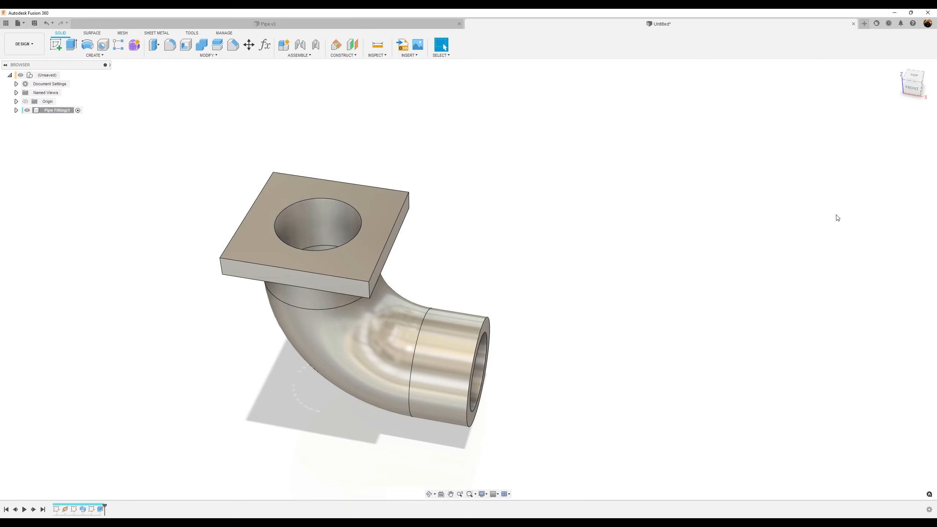
Sketch a center rectangle on the end face of the pipe's other opening, centred on the bore, 360 mm high and about 490 mm wide.
middle_click_drag(635, 212, 470, 310, "shift")
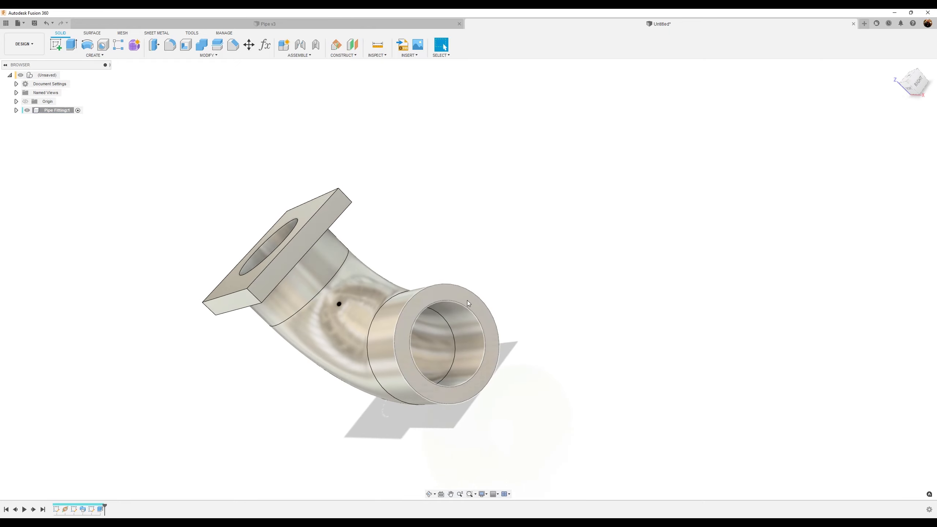
left_click(56, 45)
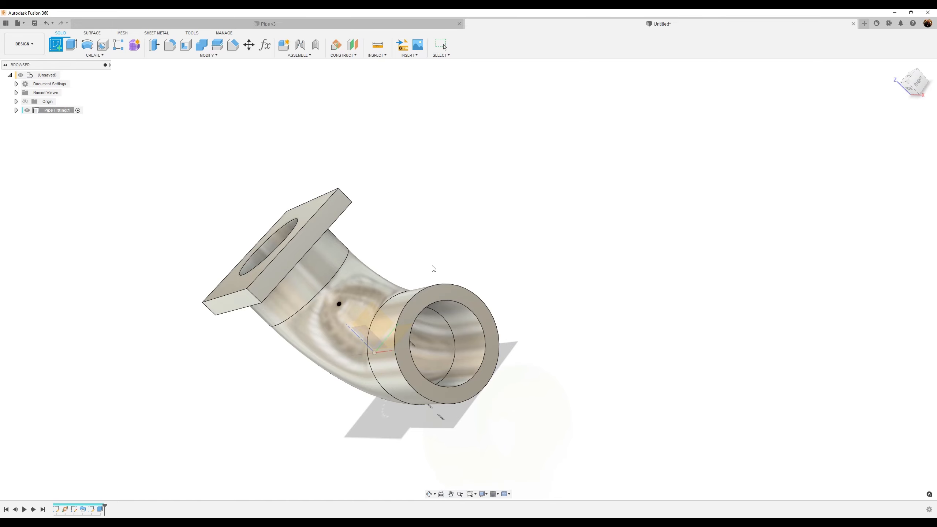
left_click(457, 295)
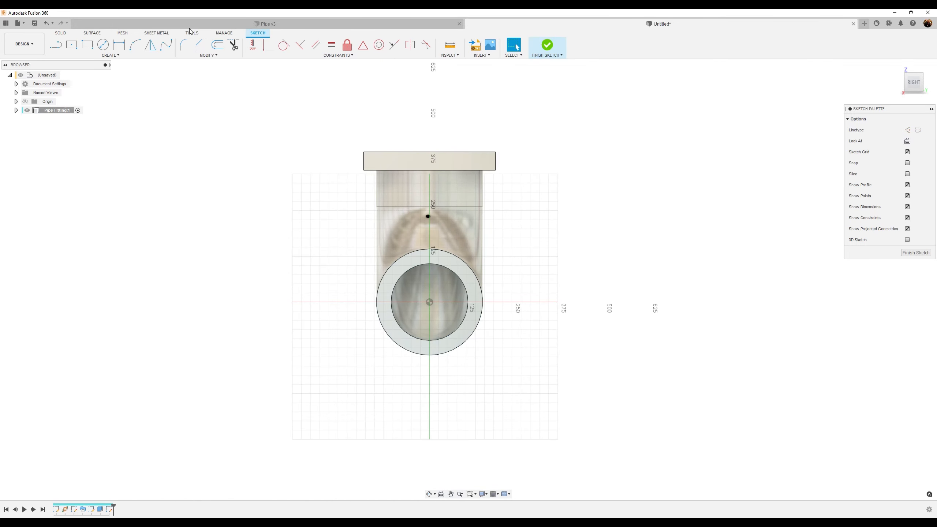
left_click(72, 44)
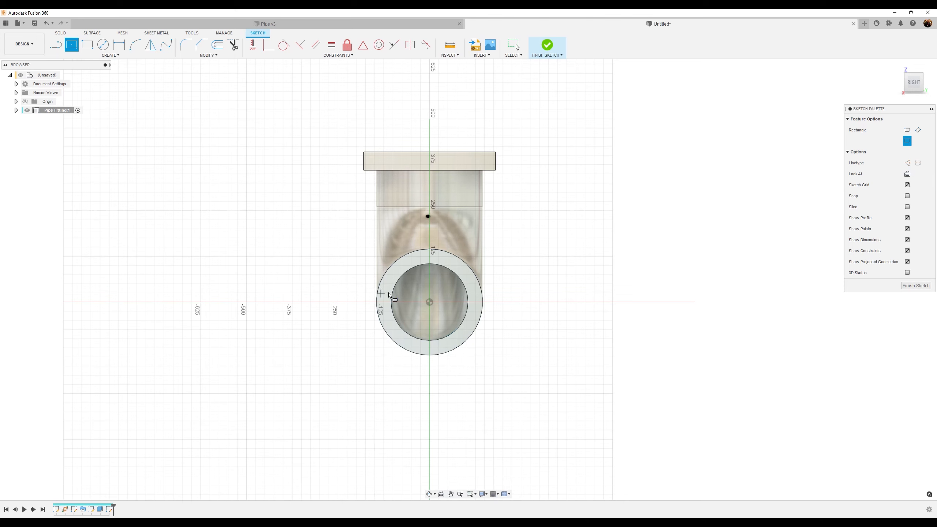
left_click(429, 303)
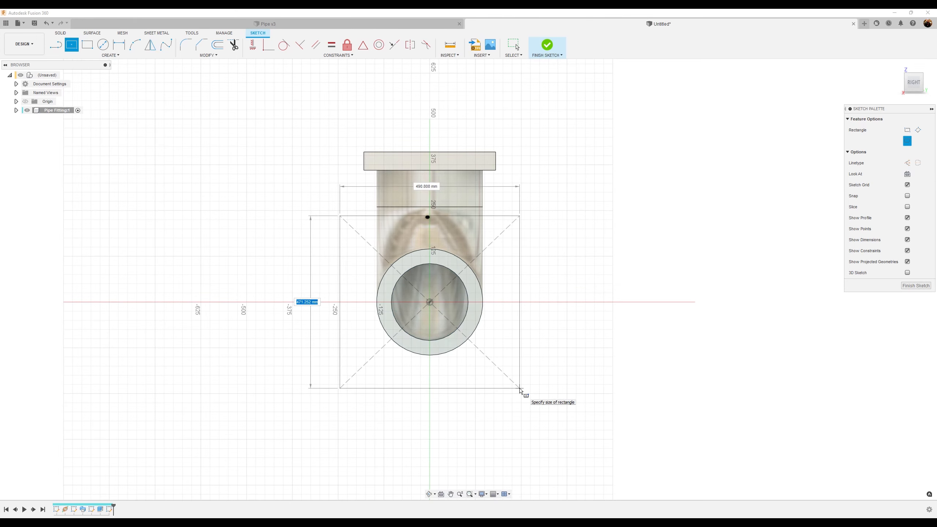
type("260")
key("Tab")
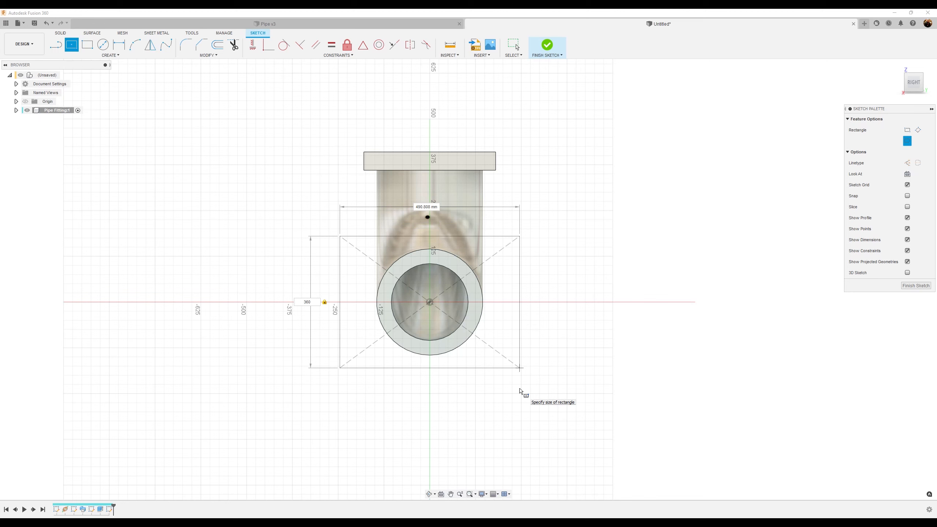
key("Return")
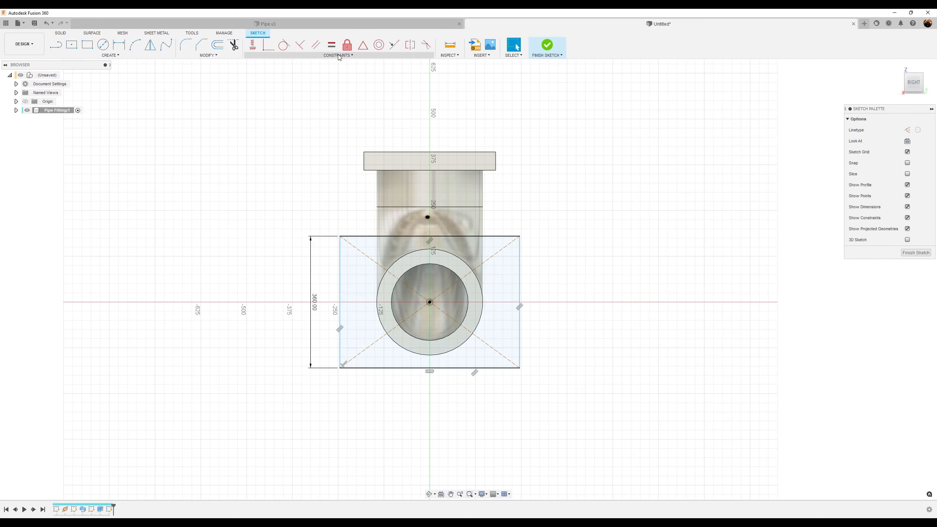
Make the rectangle's adjacent sides equal so it becomes a square, and finish the sketch.
left_click(331, 44)
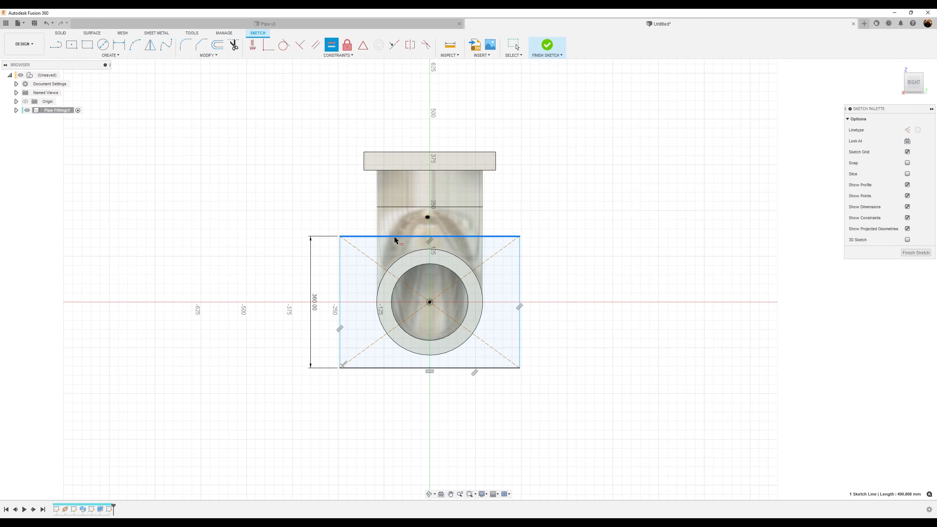
left_click(340, 277)
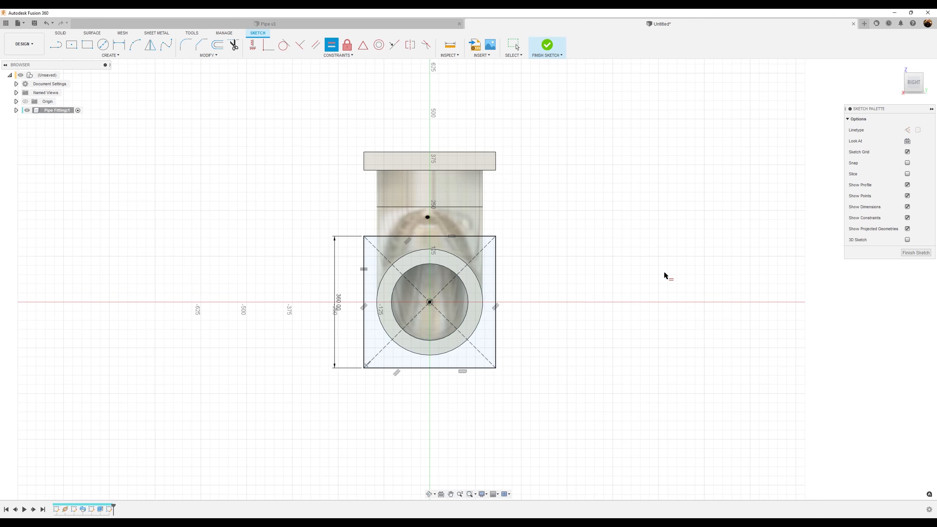
left_click(916, 253)
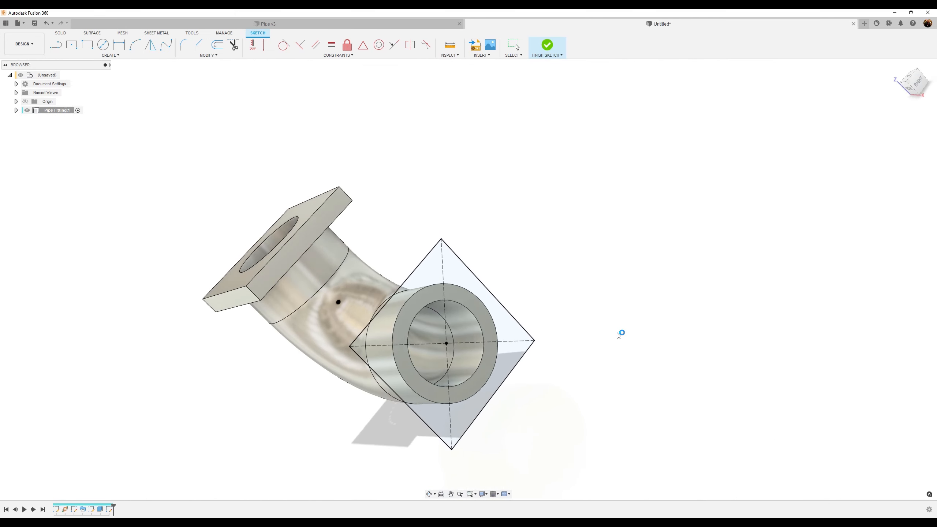
Extrude the square profile around the second opening back along the pipe to form the second flange.
left_click(73, 44)
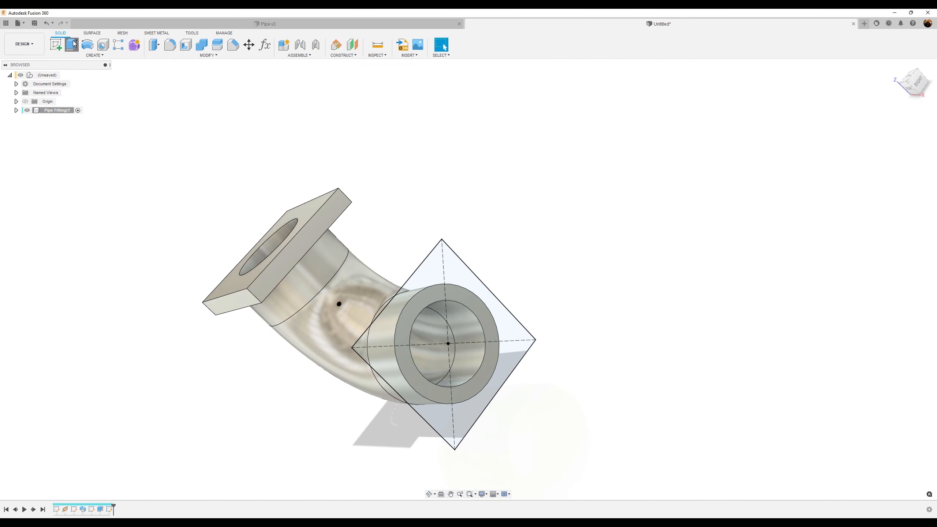
left_click(460, 291)
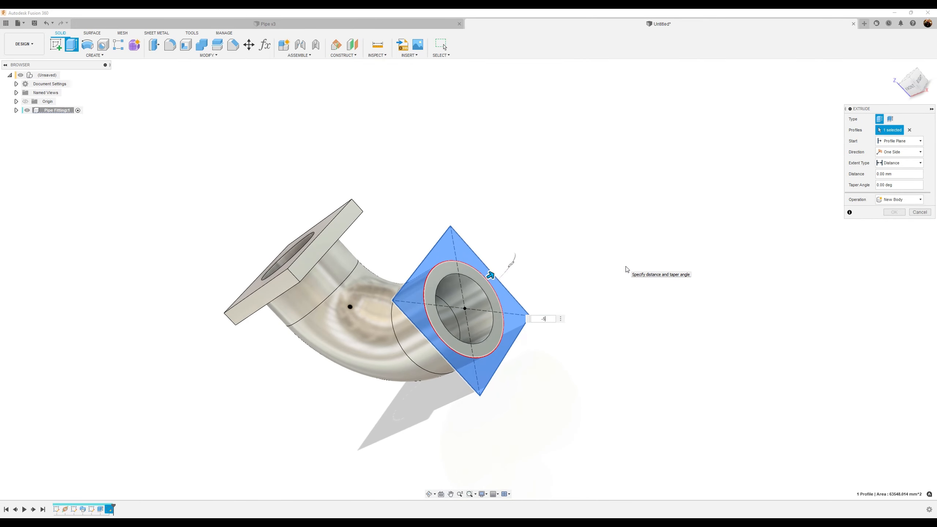
left_click(894, 213)
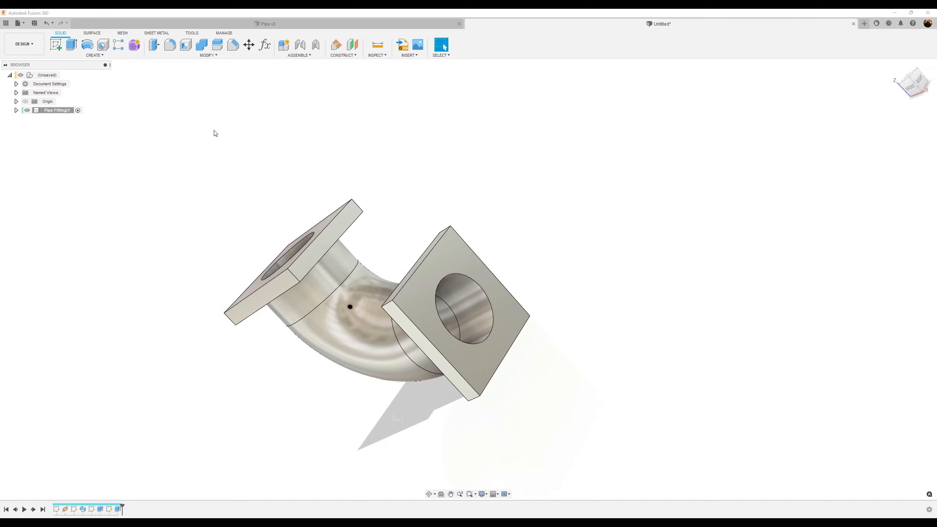
Fillet the eight corner edges of the two square flanges with a 20 mm radius.
left_click(171, 45)
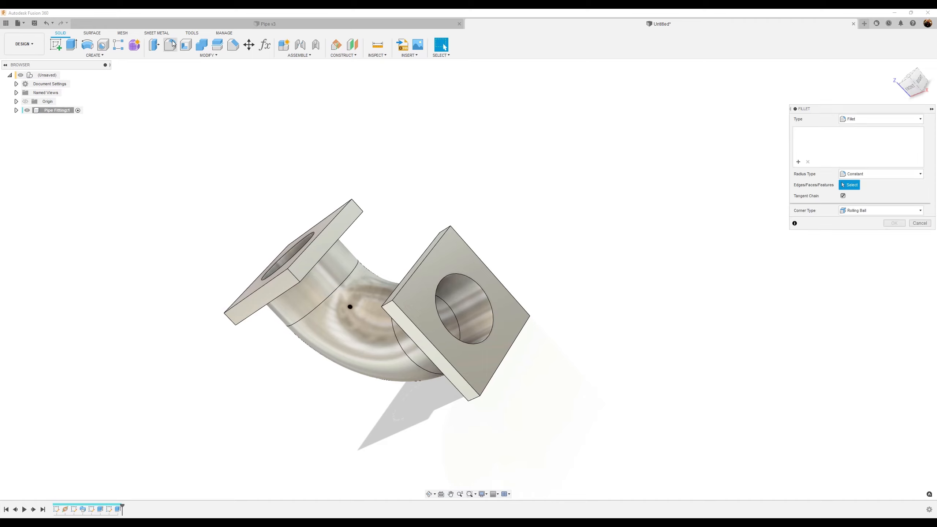
left_click(357, 206)
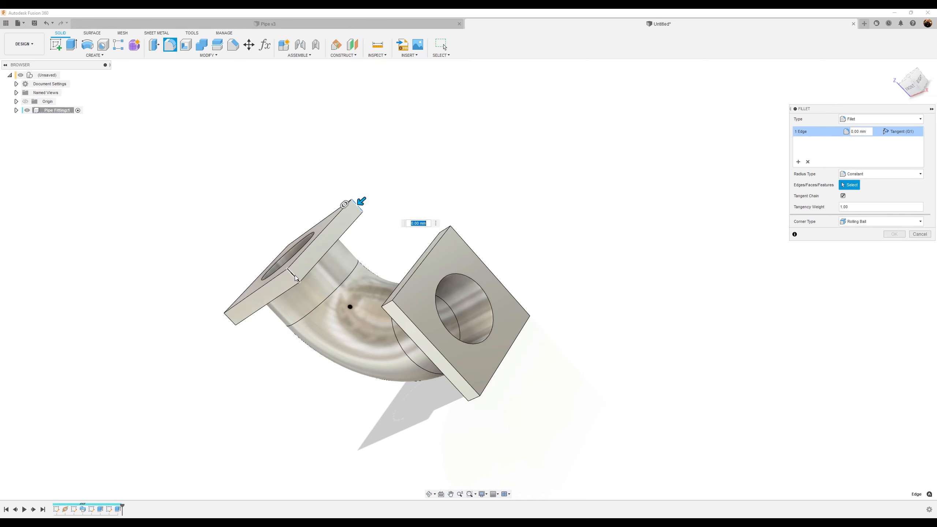
left_click(295, 278)
left_click(231, 319)
middle_click_drag(248, 334, 263, 368, "shift")
left_click(289, 229)
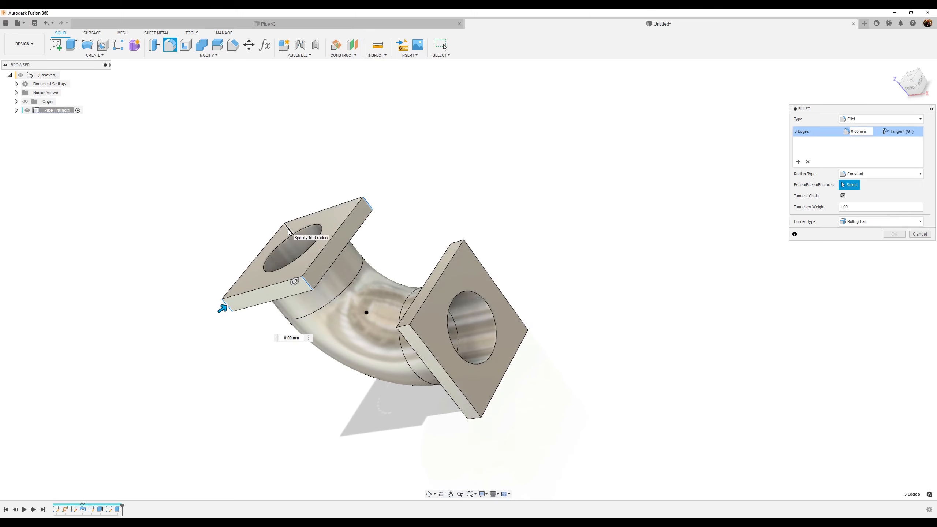
left_click(458, 242)
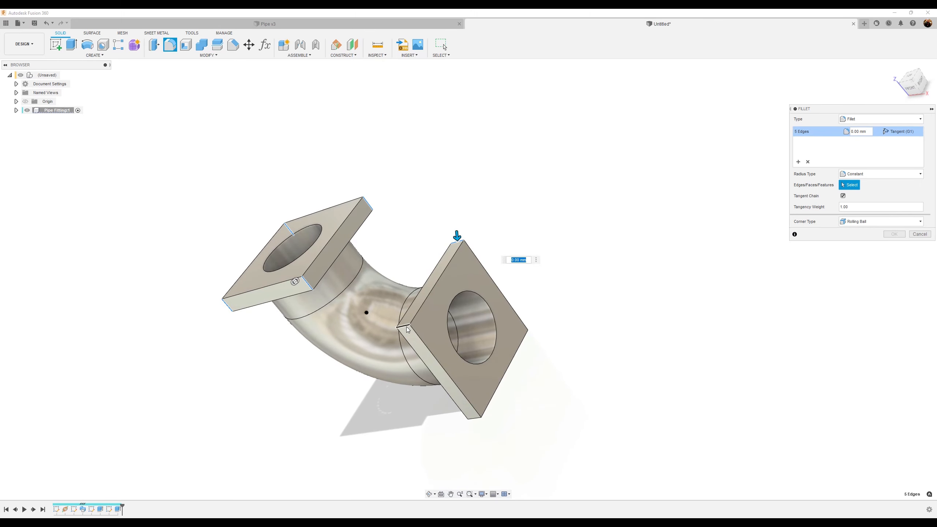
left_click(406, 332)
left_click(474, 418)
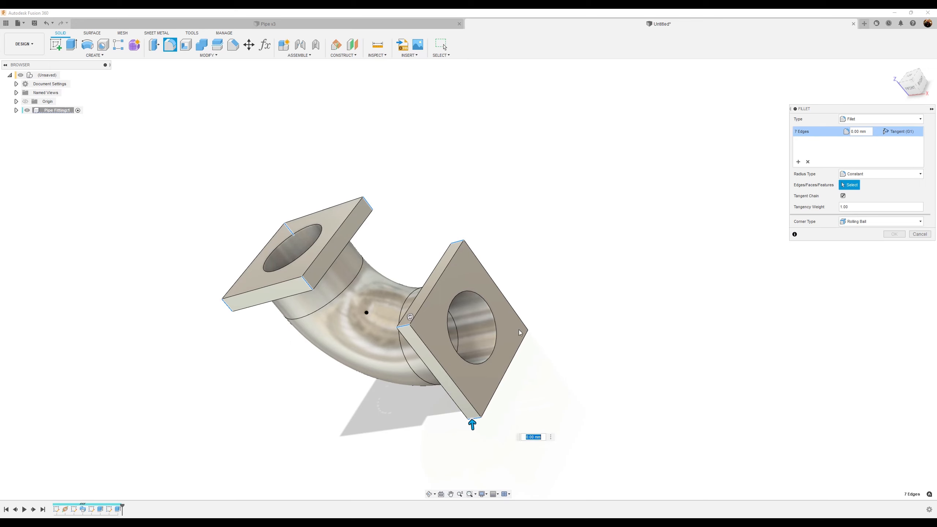
left_click(520, 332)
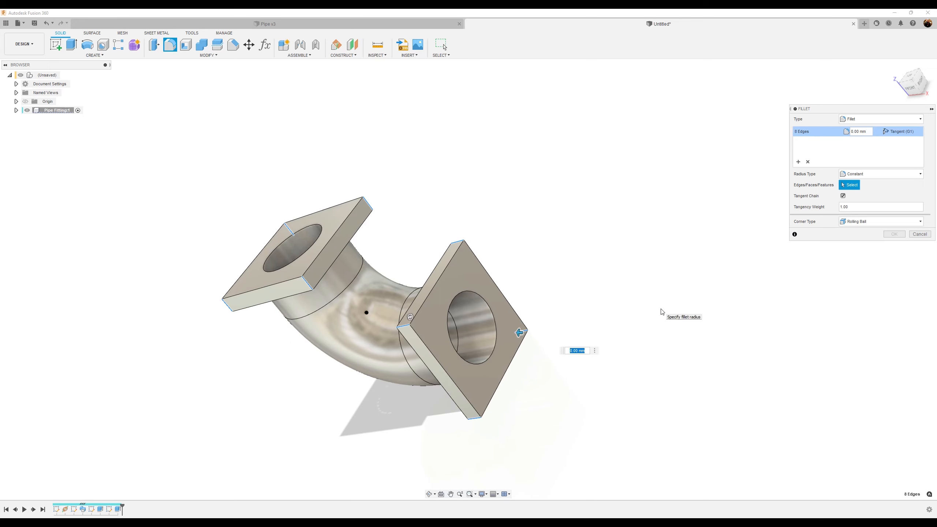
type("20")
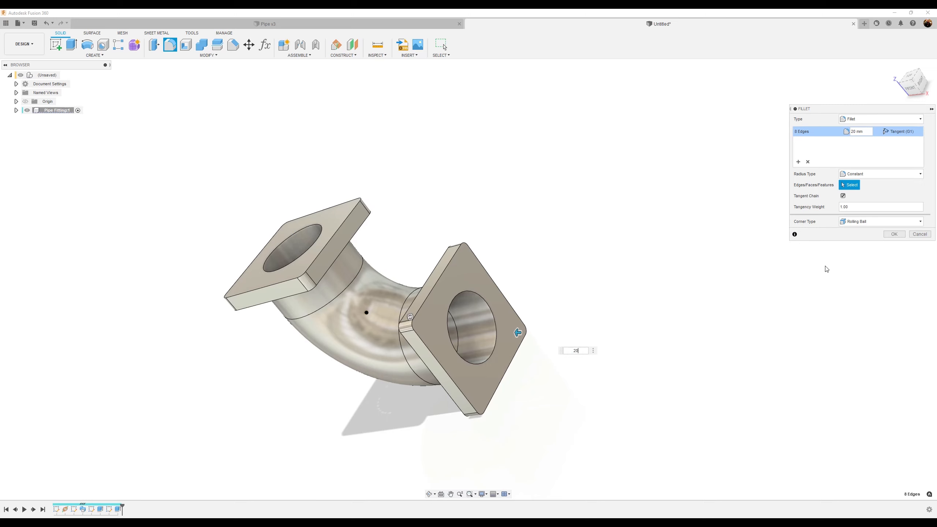
left_click(895, 234)
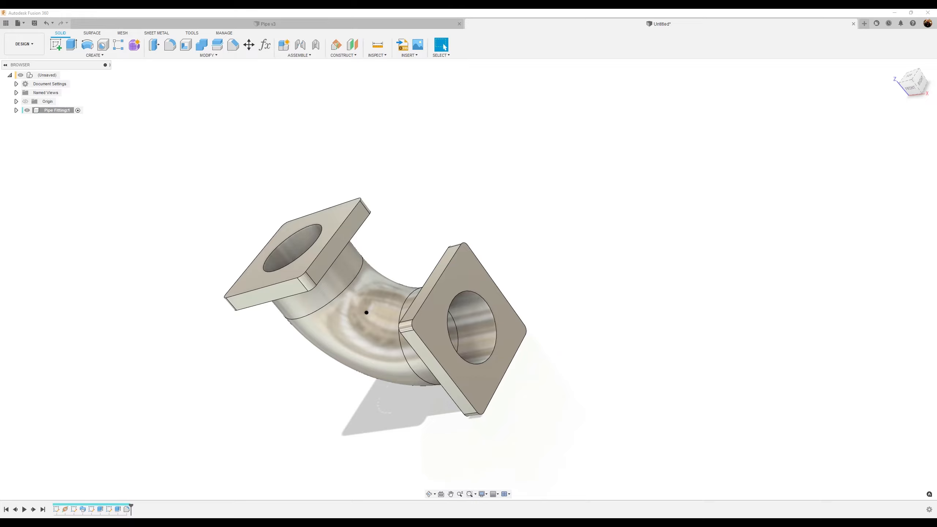
On the upper flange's face, sketch a construction center rectangle centred on the bore, 260 mm wide and about 266 mm high.
middle_click_drag(395, 172, 351, 188, "shift")
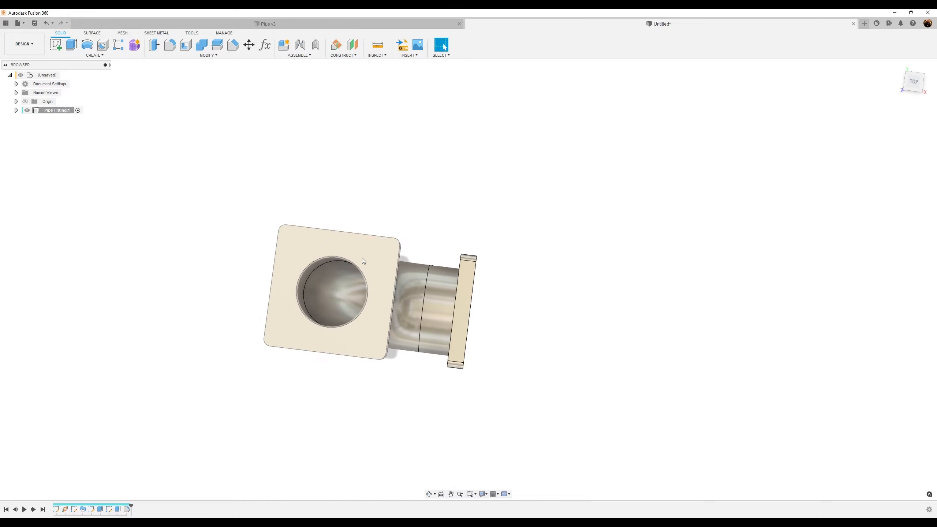
left_click(445, 23)
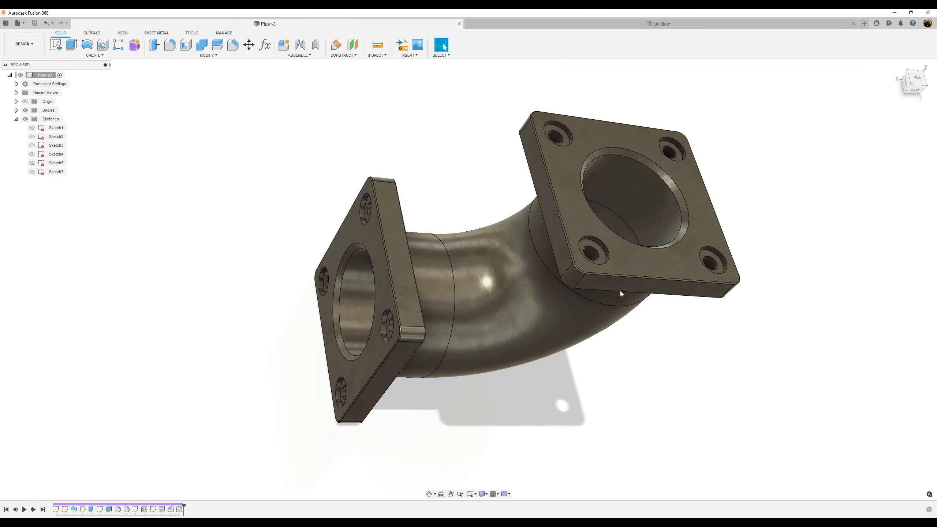
left_click(712, 24)
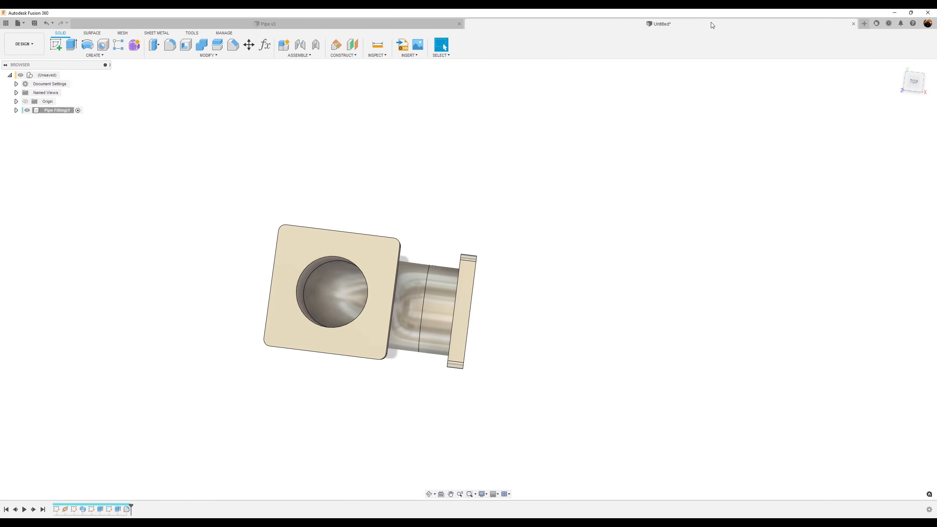
left_click(56, 44)
left_click(309, 238)
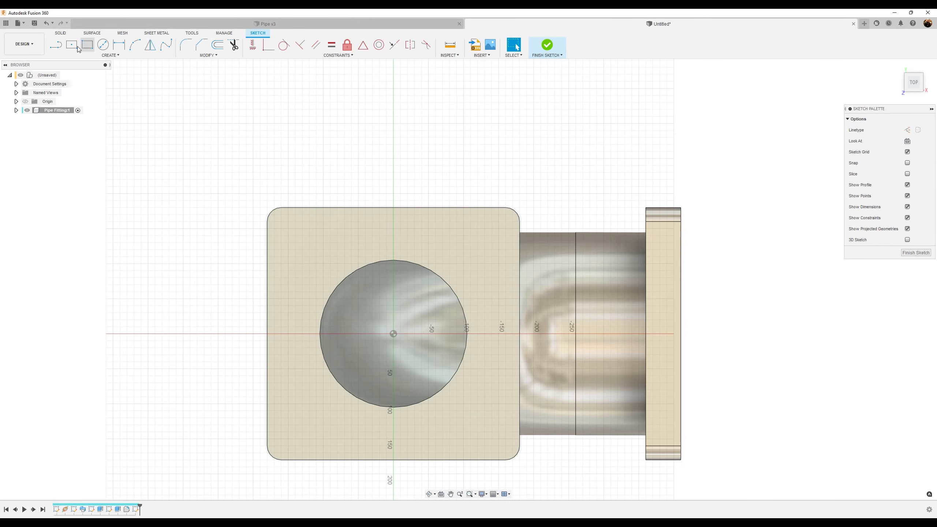
left_click(76, 47)
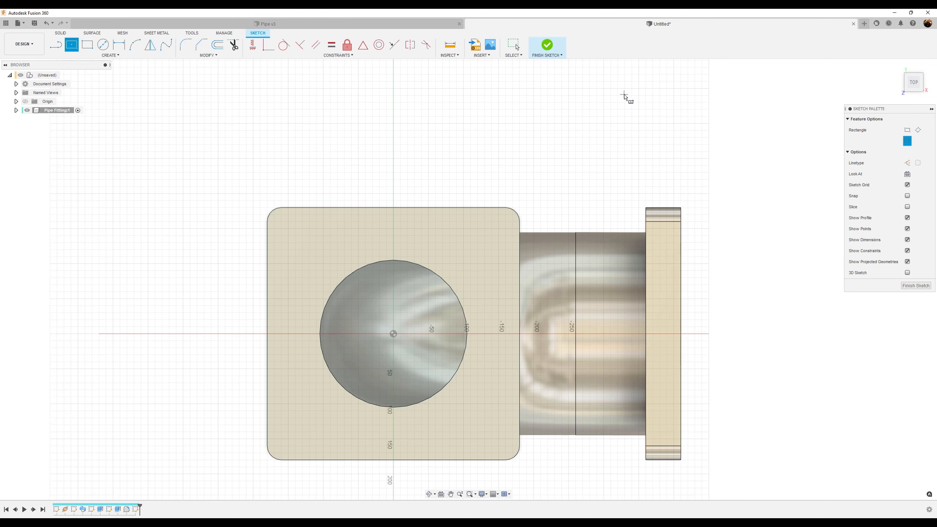
left_click(907, 164)
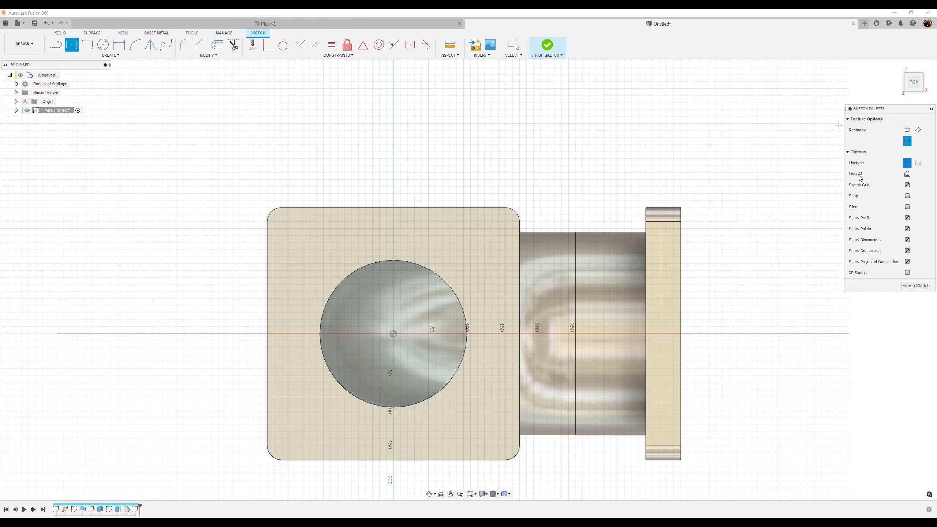
left_click(393, 334)
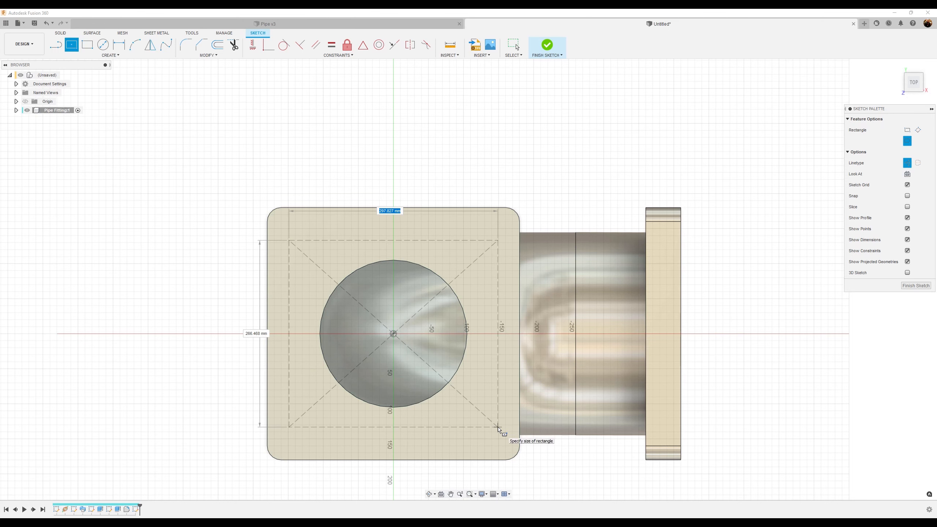
type("260")
key("Return")
key("Escape")
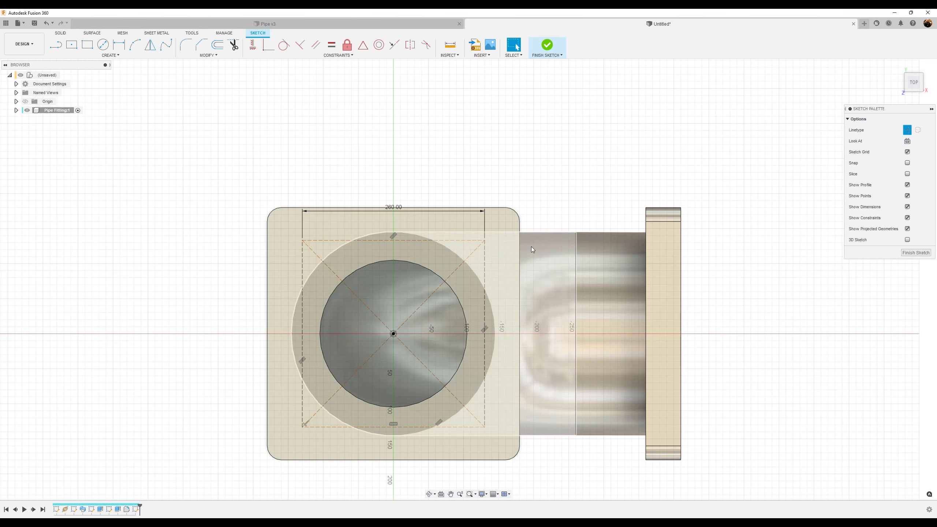
Apply an Equal constraint to two adjacent sides of the construction rectangle and finish the sketch.
left_click(331, 45)
left_click(303, 264)
left_click(335, 240)
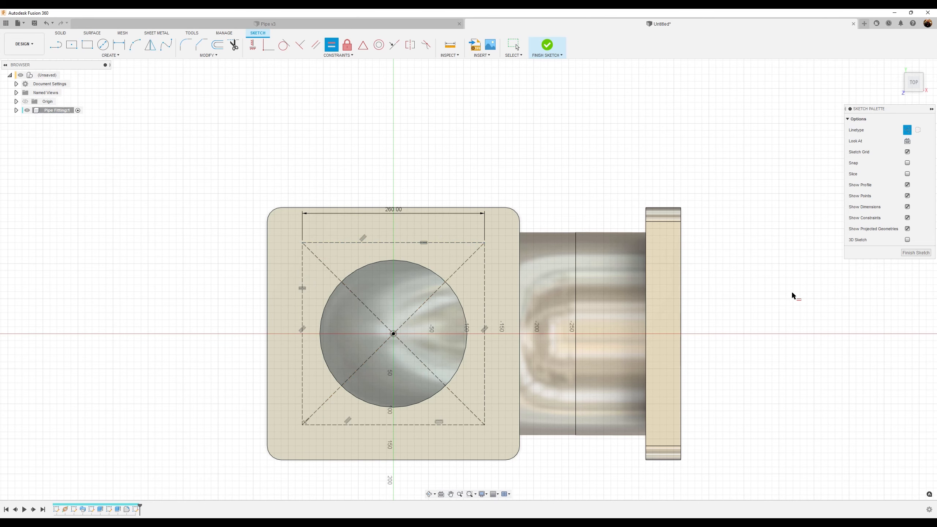
left_click(916, 252)
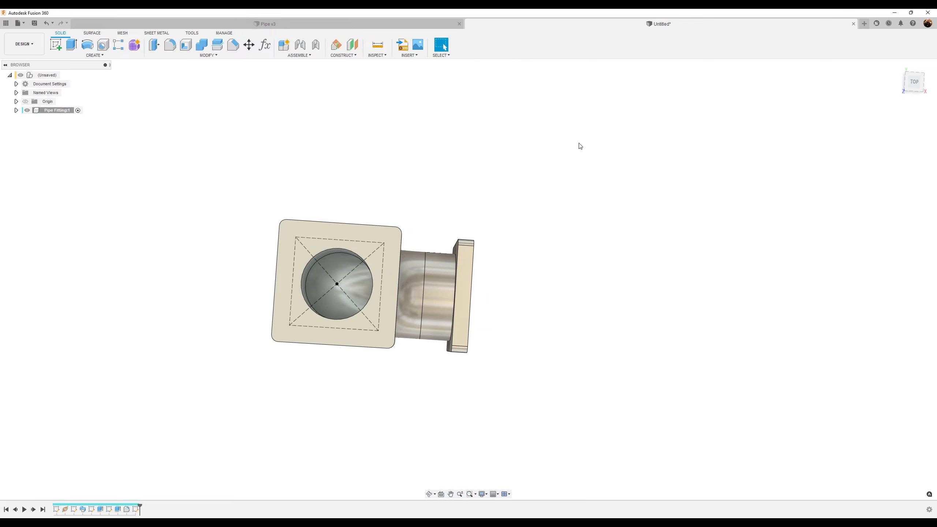
Cut 30 mm counterbore holes, 50 mm deep with a 60 mm by 10 mm counterbore, at the four construction-rectangle corners on the upper flange.
left_click(103, 45)
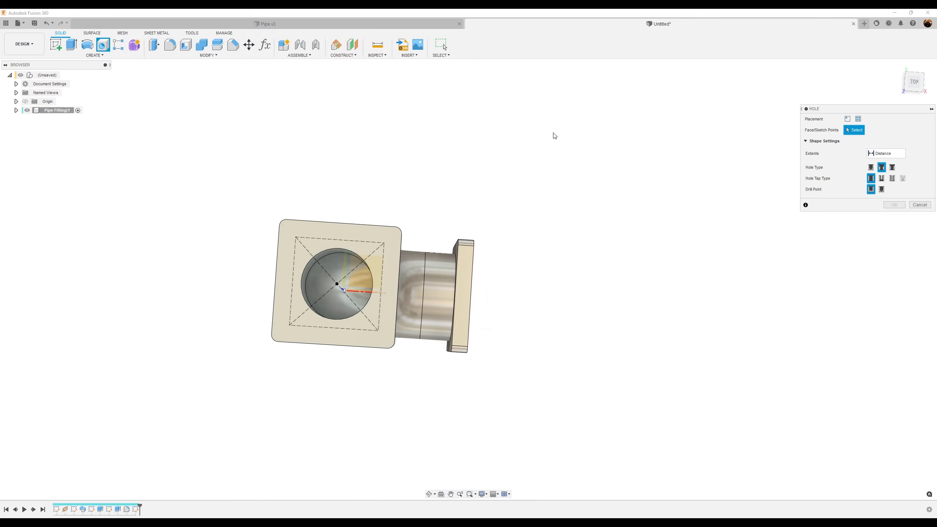
scroll(649, 123, "up", 4)
scroll(511, 243, "down", 1)
middle_click_drag(507, 243, 560, 223)
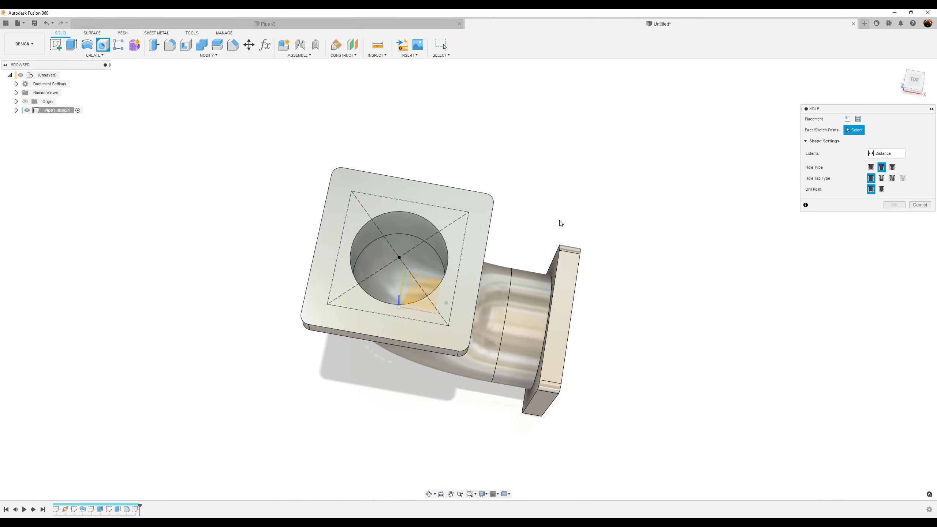
left_click(858, 119)
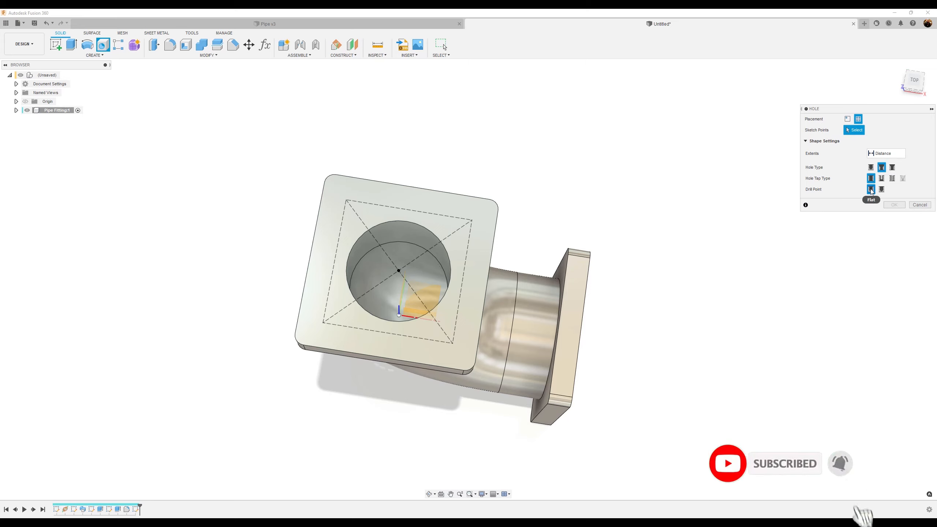
left_click(346, 200)
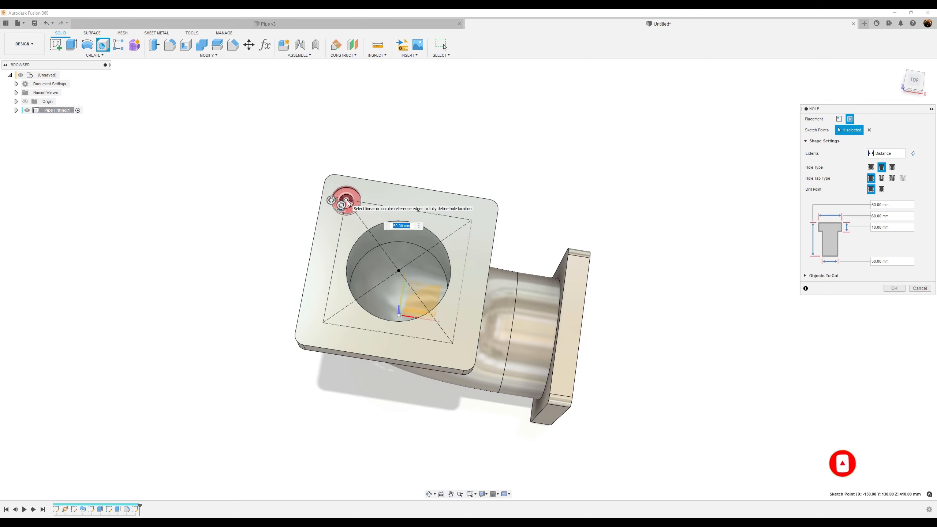
left_click(471, 221)
left_click(324, 324)
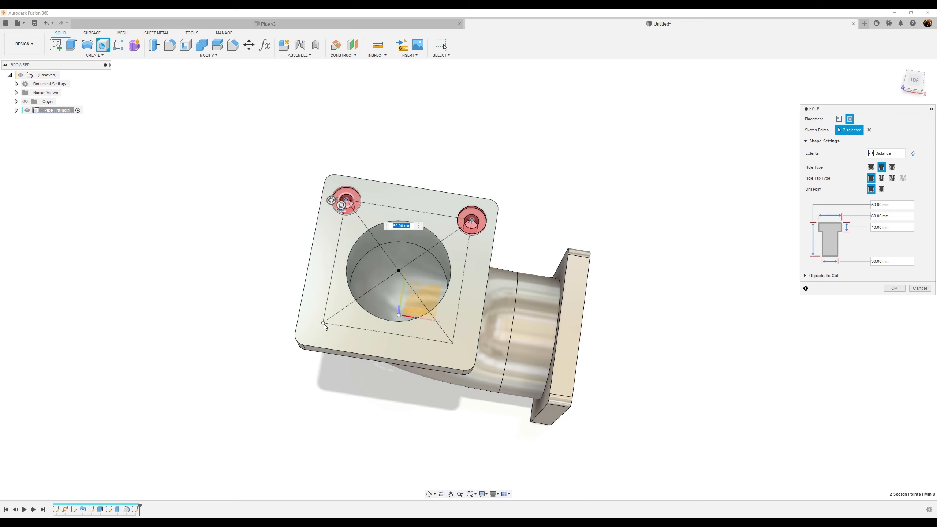
left_click(453, 343)
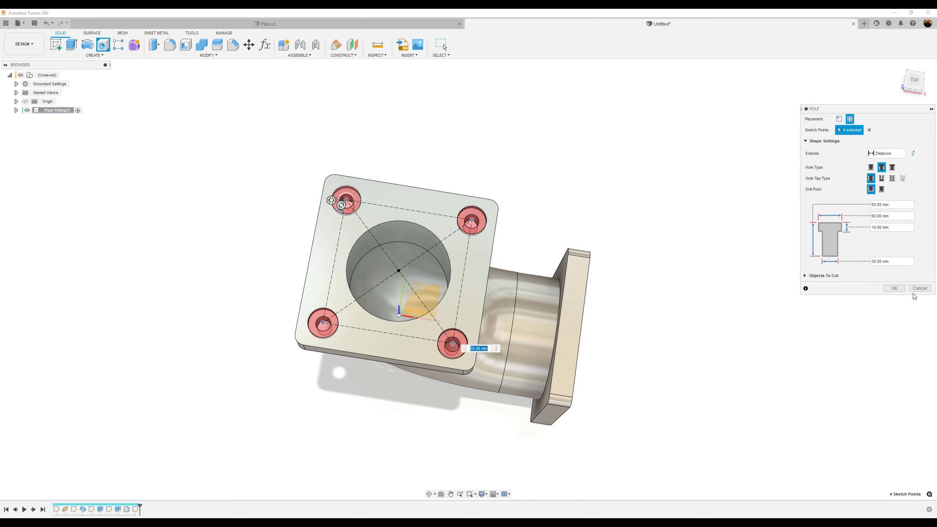
left_click(894, 289)
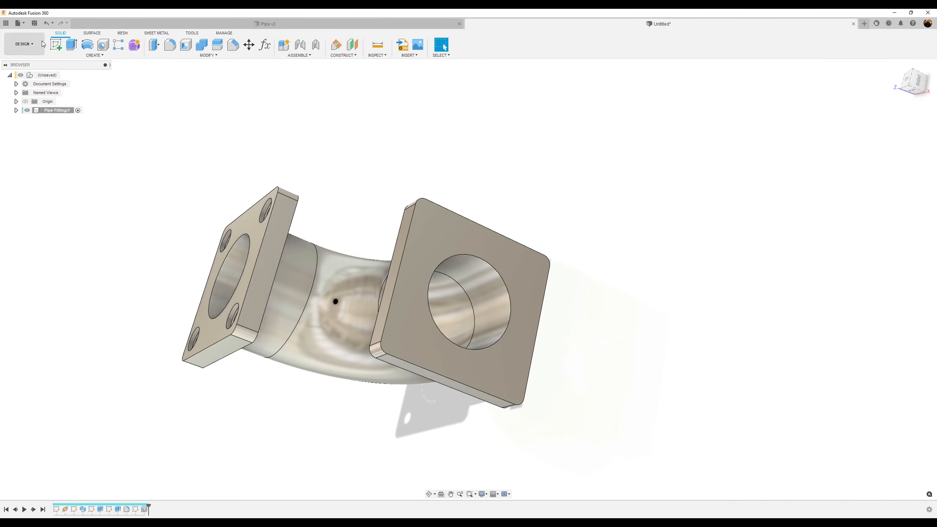
On the second flange's outer face, sketch a construction center rectangle centred on the bore, 260 mm high and about 291 mm wide.
left_click(56, 45)
left_click(460, 220)
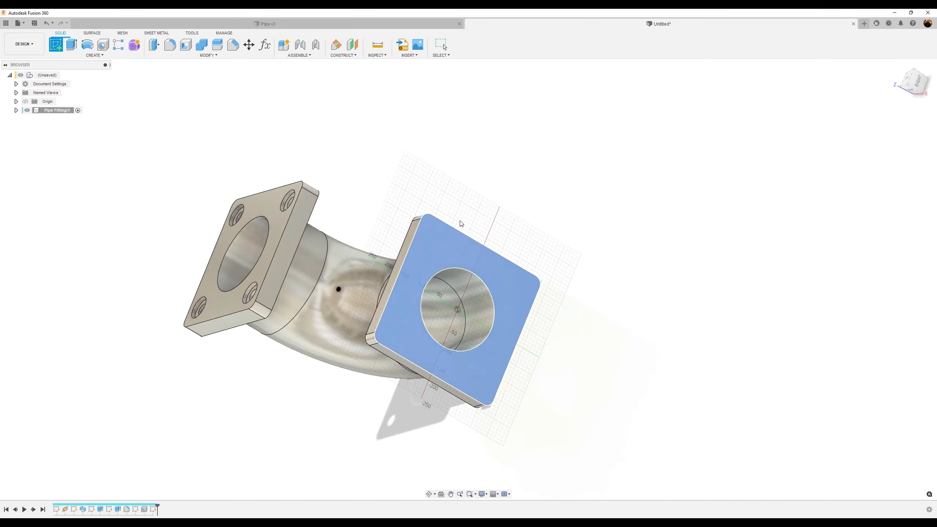
key("r")
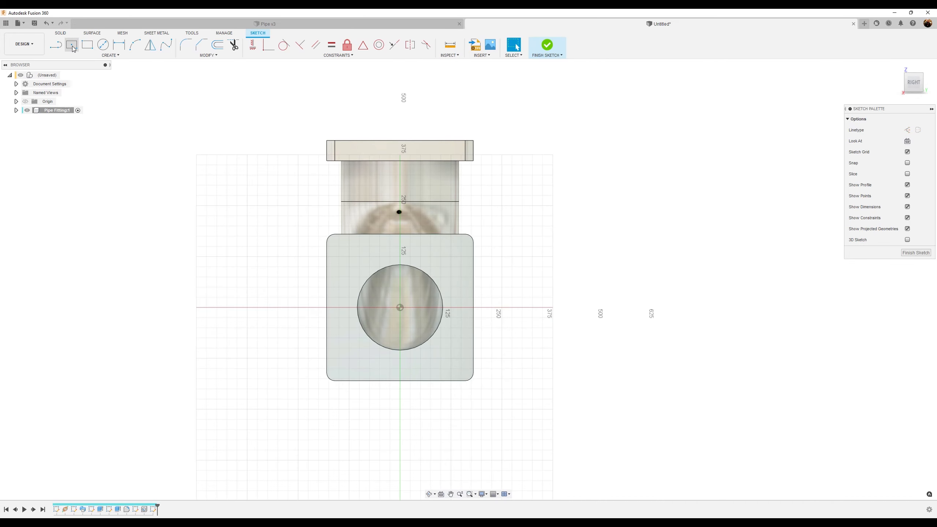
left_click(908, 163)
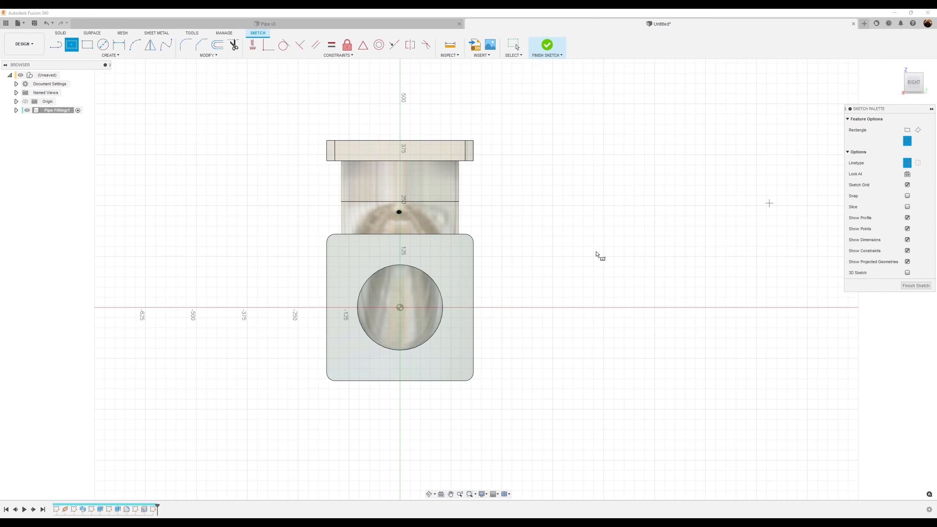
left_click(400, 308)
type("2")
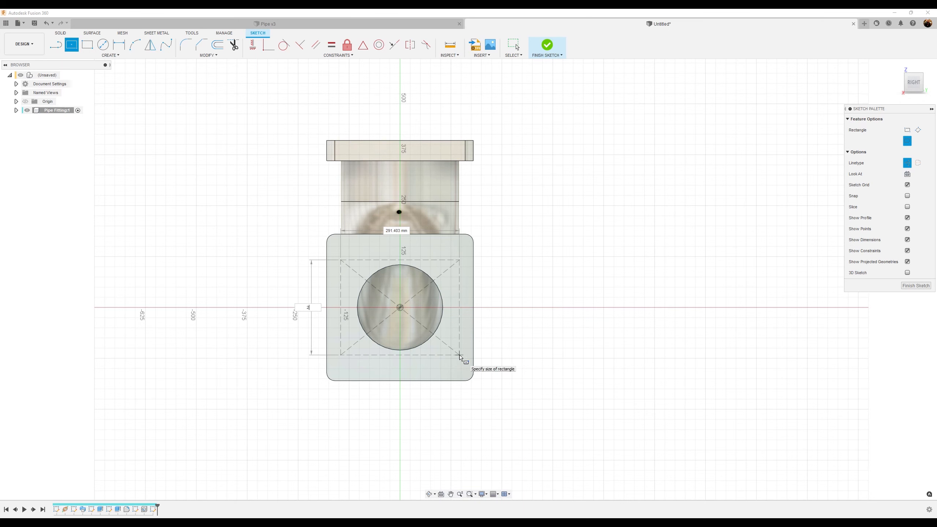
type("60")
key("Return")
key("Escape")
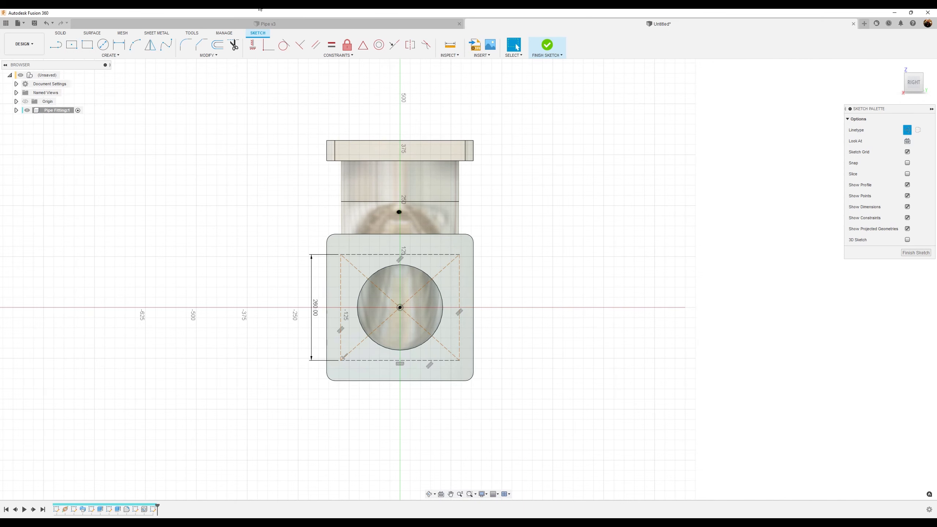
Make two adjacent sides of the second flange's construction rectangle equal and finish the sketch.
left_click(331, 45)
left_click(340, 281)
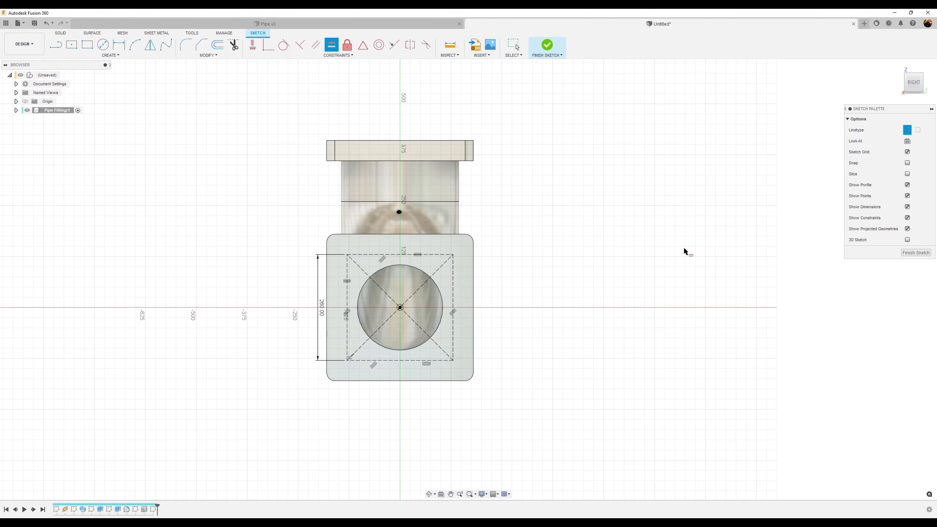
left_click(916, 254)
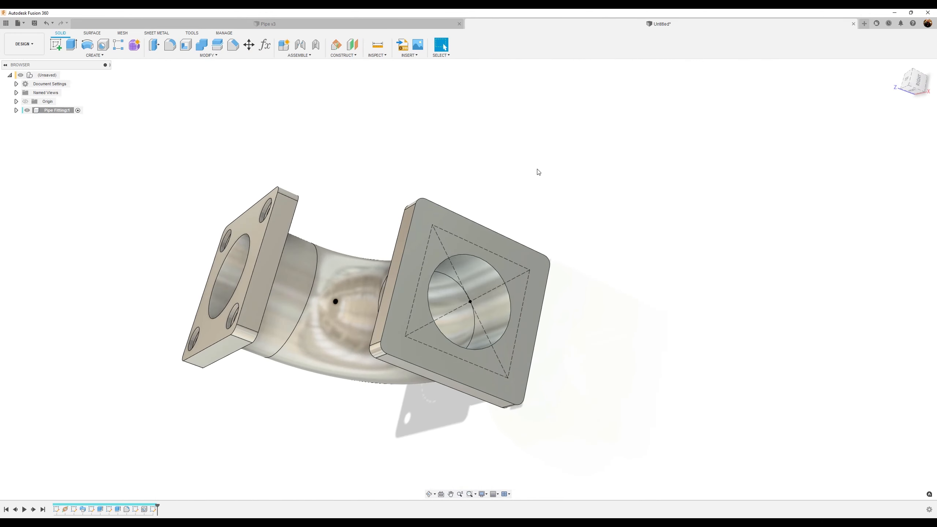
Cut matching 30 mm counterbore holes, 50 mm deep with a 60 mm by 10 mm counterbore, at the second flange's four rectangle corners.
left_click(102, 45)
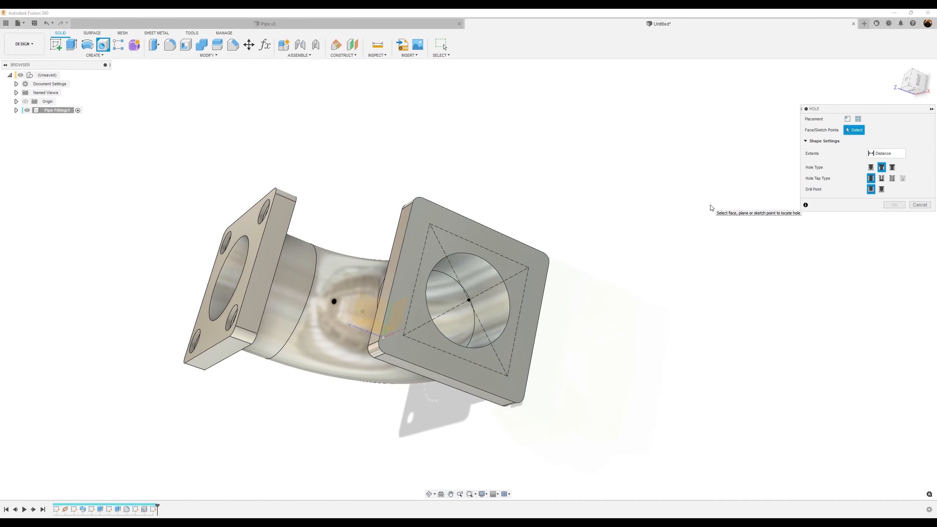
middle_click_drag(711, 208, 479, 224, "shift")
left_click(382, 224)
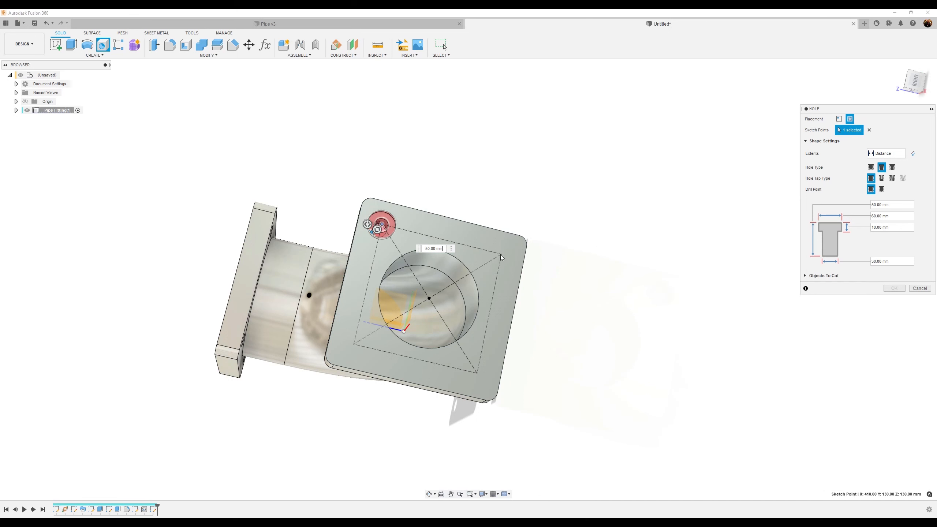
left_click(502, 255)
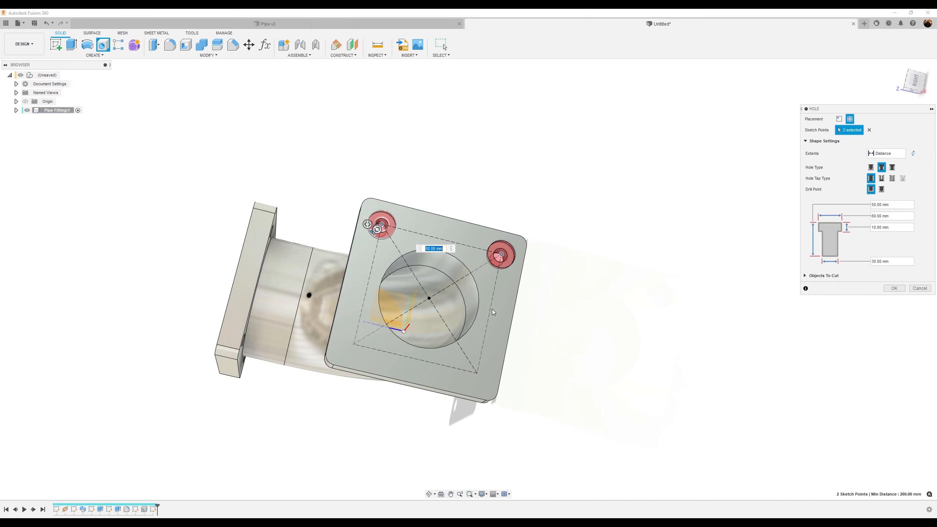
left_click(477, 373)
left_click(354, 345)
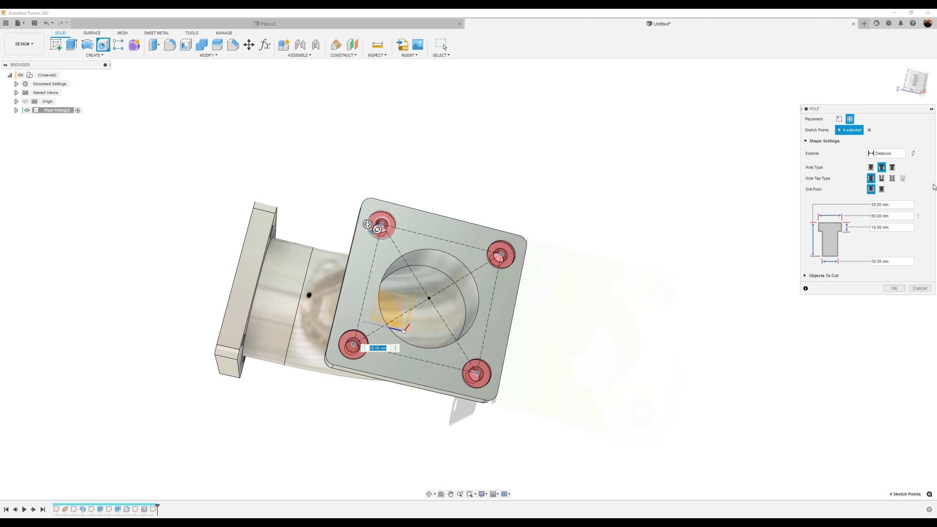
left_click(893, 288)
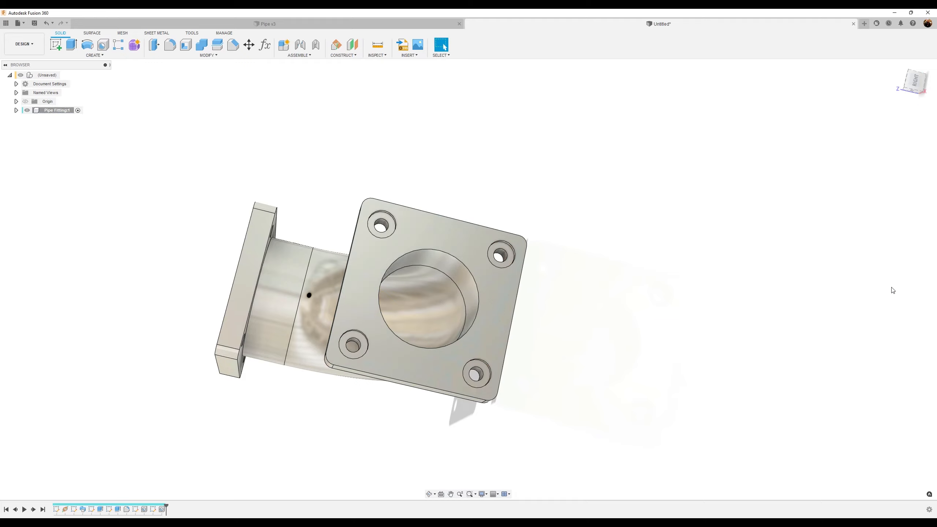
Chamfer the bore's outer edge on both flange faces with an equal distance of 10 mm.
middle_click_drag(757, 253, 480, 205, "shift")
middle_click_drag(363, 301, 370, 301)
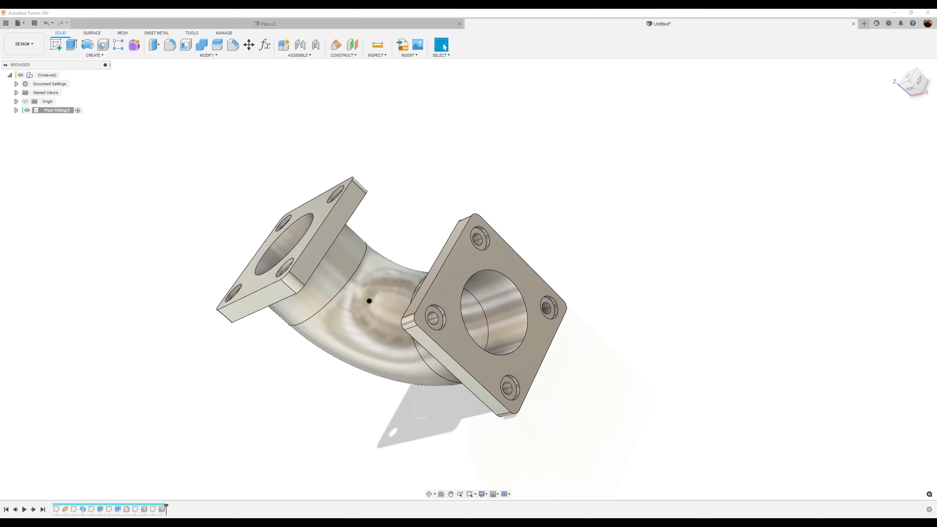
left_click(233, 44)
left_click(516, 285)
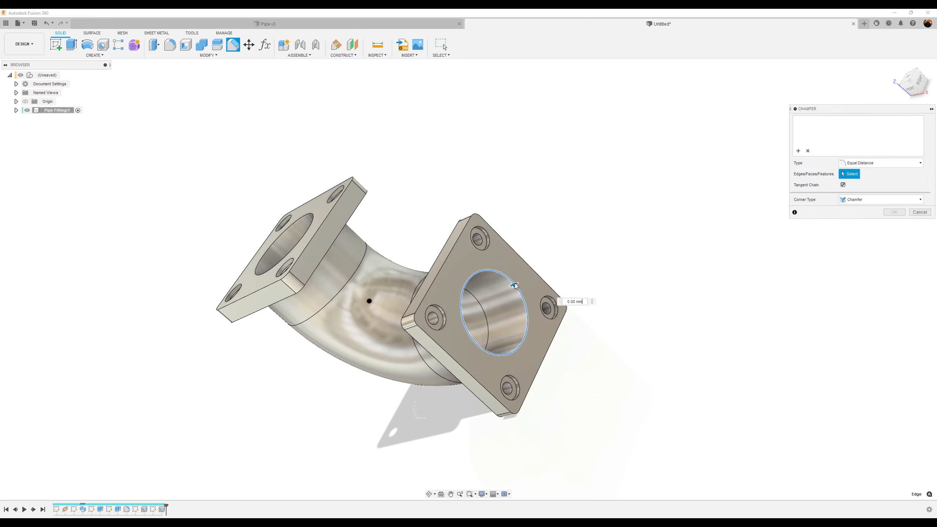
left_click(312, 219)
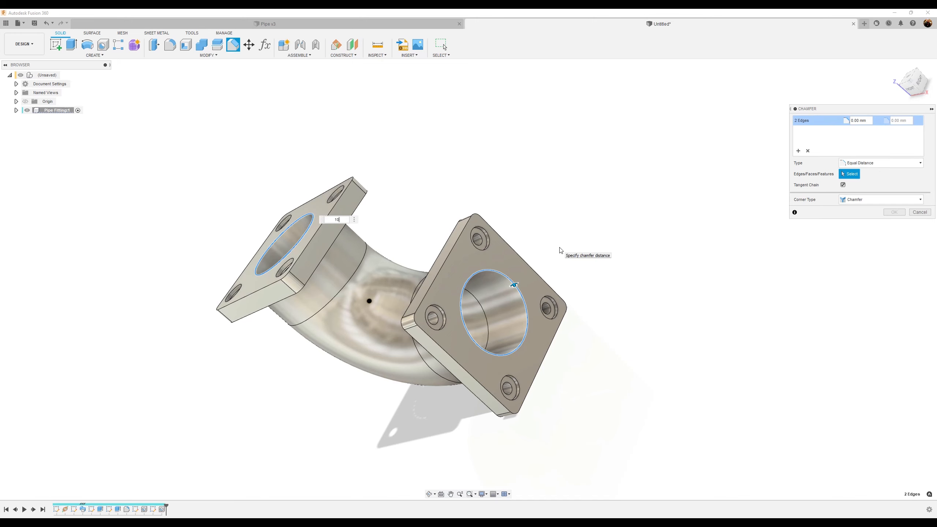
type("10")
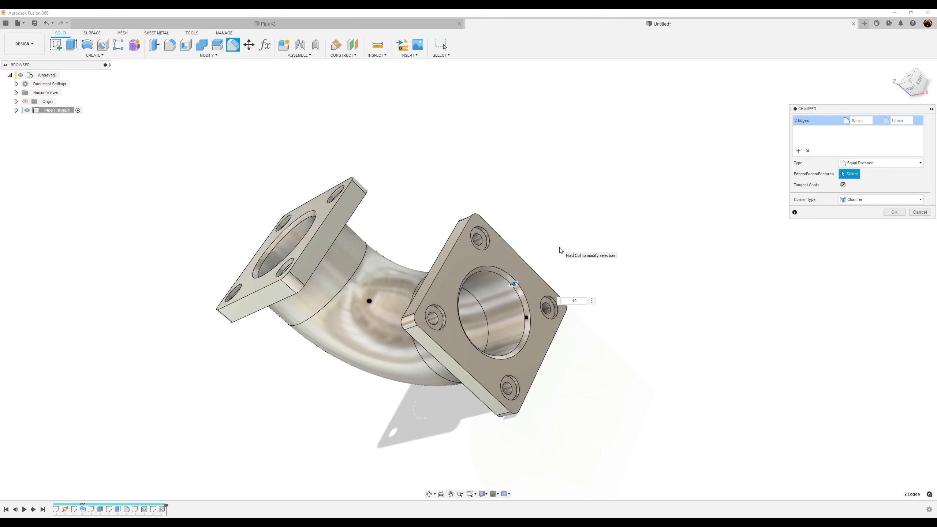
left_click(894, 212)
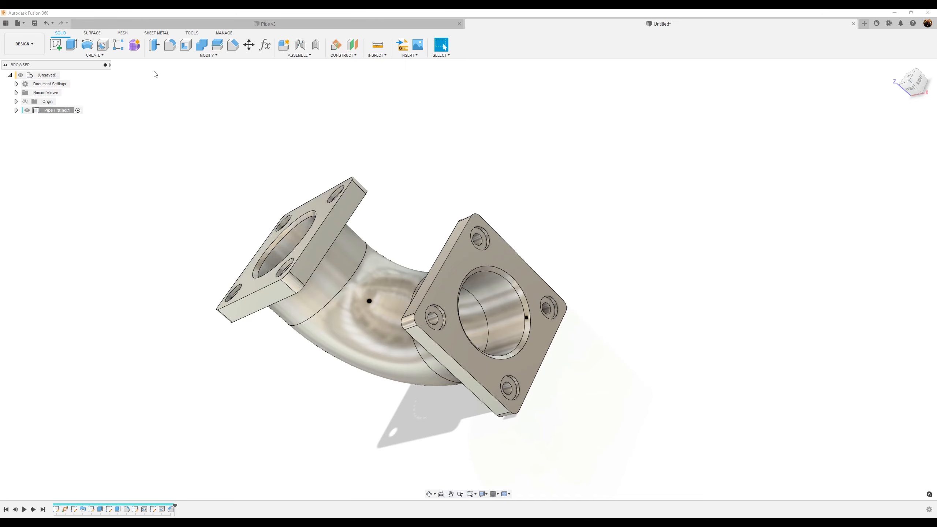
Fillet the front and back perimeter edges of both square flanges with a 2 mm radius.
left_click(170, 44)
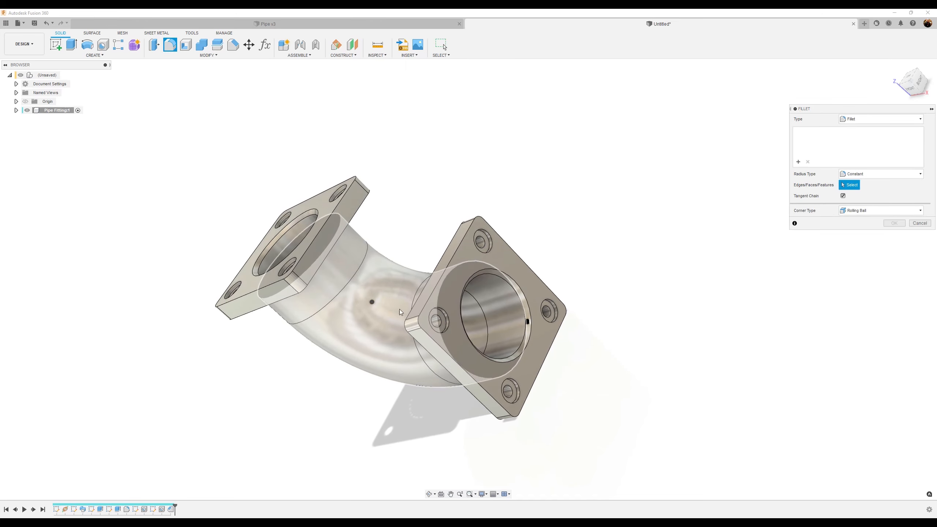
left_click(463, 244)
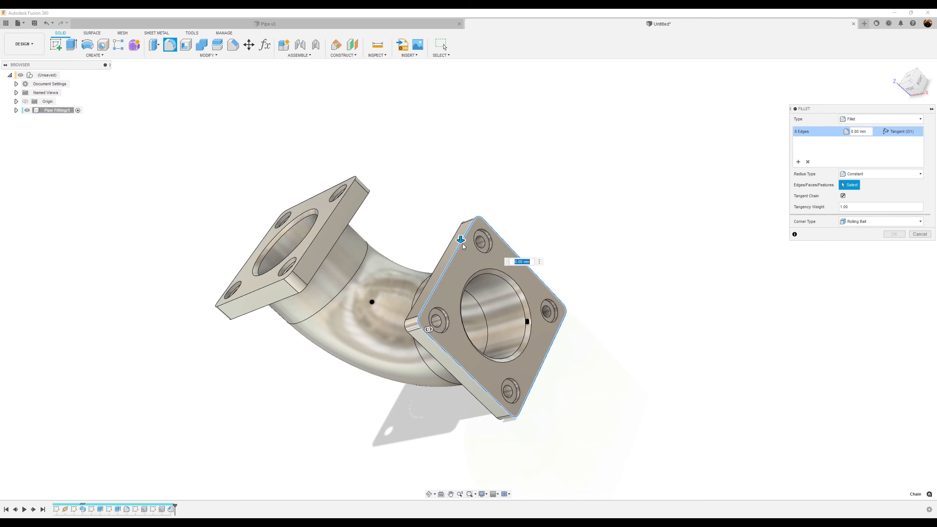
left_click(356, 218)
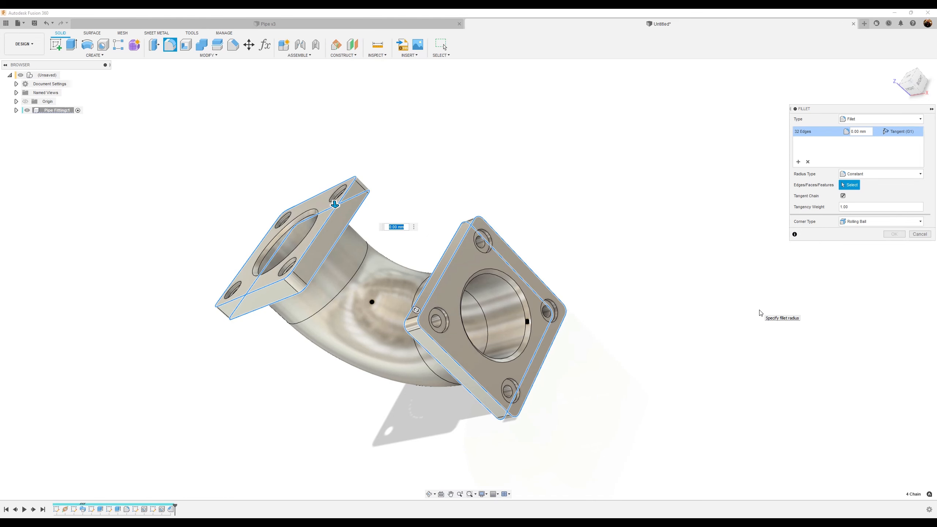
type("2")
left_click(894, 234)
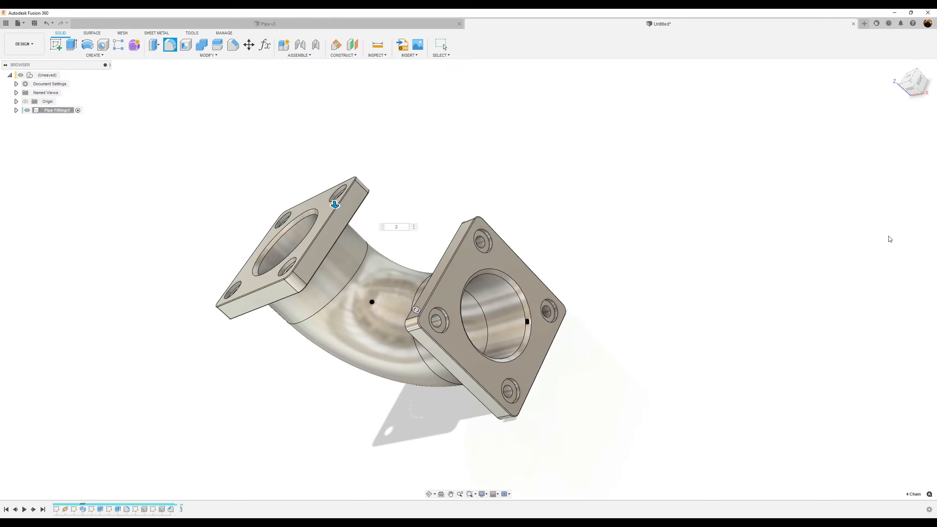